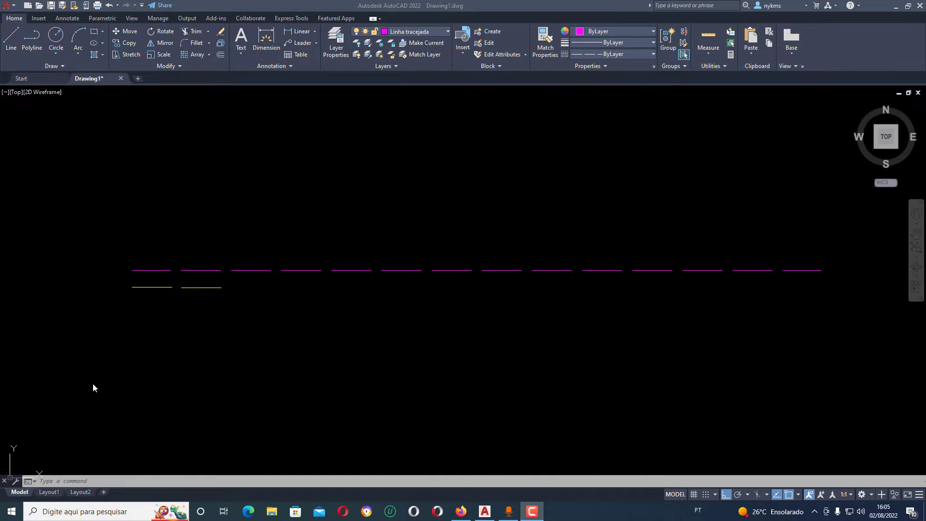
Step: Switch to the Layout1 paper sheet
{"action": "left_click", "coordinate": [49, 493]}
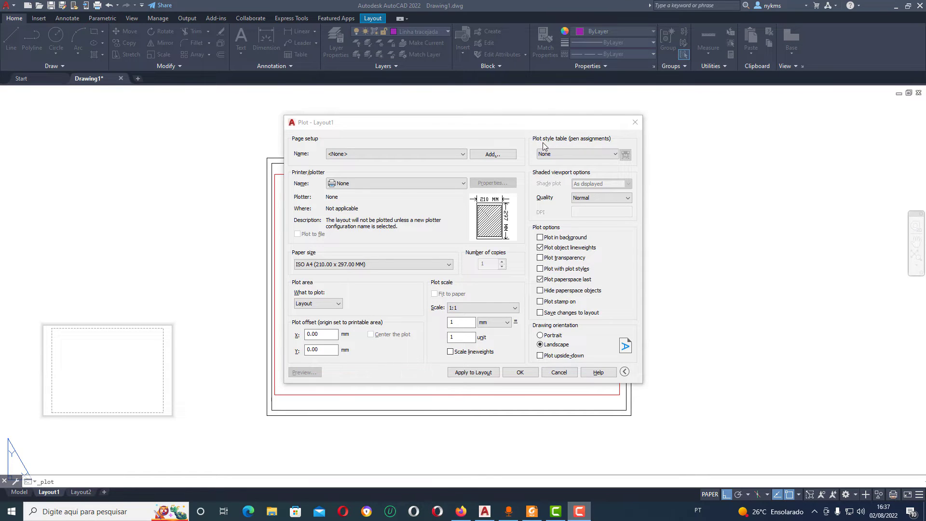
Step: Choose acad.ctb as Layout1's plot style table and open it in the Plot Style Table Editor
{"action": "left_click", "coordinate": [615, 154]}
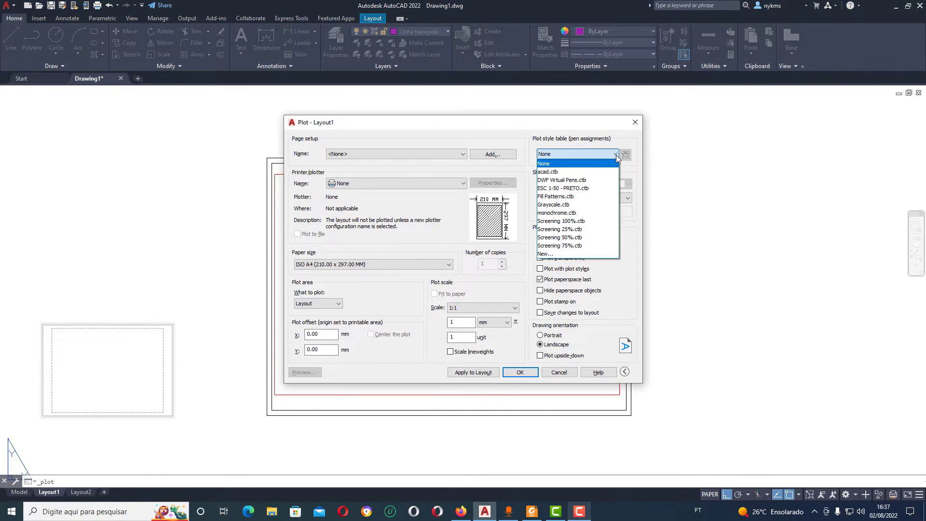
{"action": "left_click", "coordinate": [554, 173]}
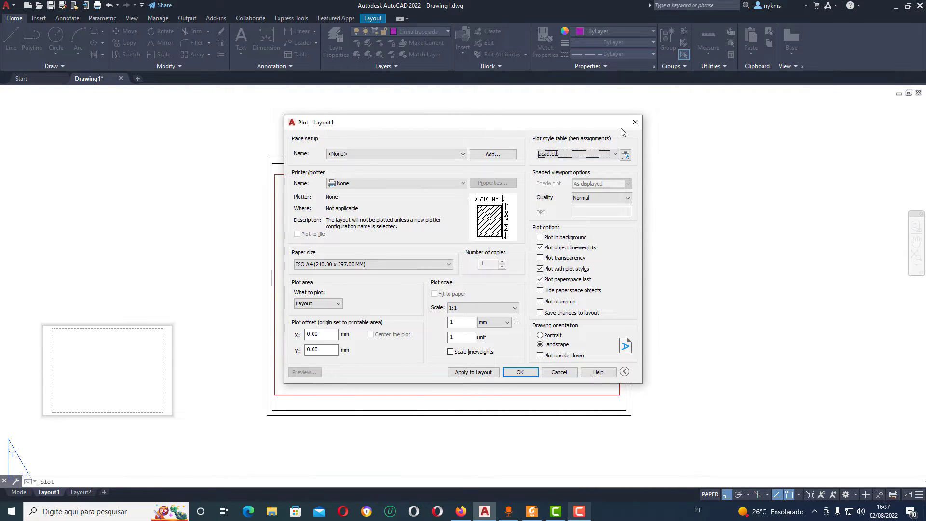
{"action": "left_click", "coordinate": [625, 156]}
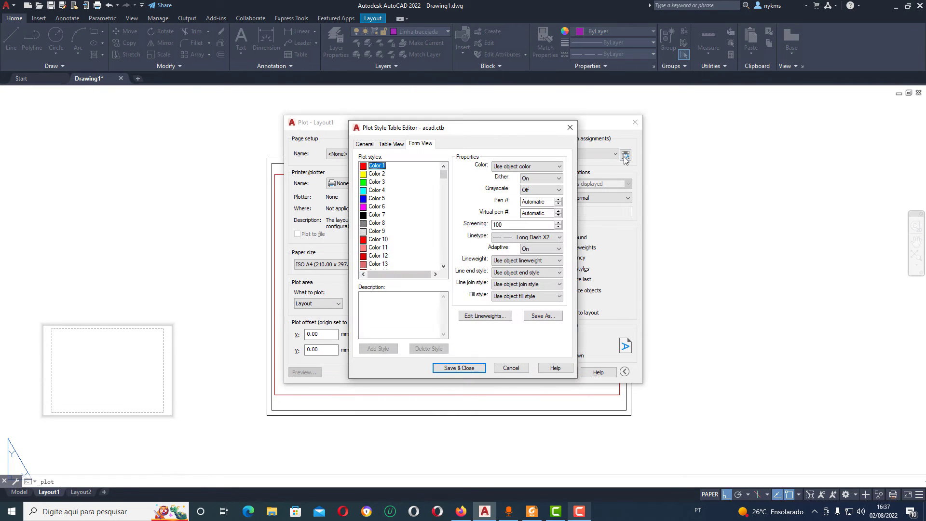
Step: Check Color 6's Long Dash X2 linetype, cancel the editor unchanged, and list the printers
{"action": "left_click", "coordinate": [377, 207]}
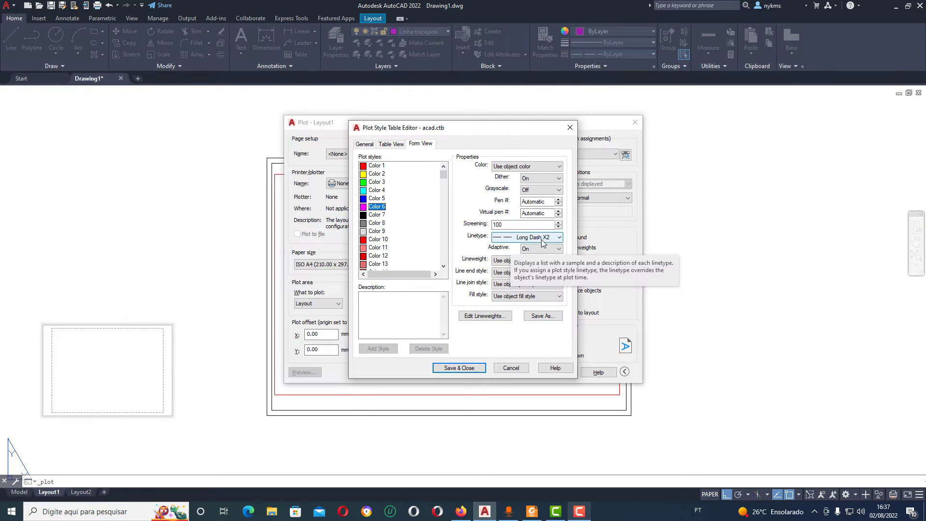
{"action": "left_click", "coordinate": [560, 238]}
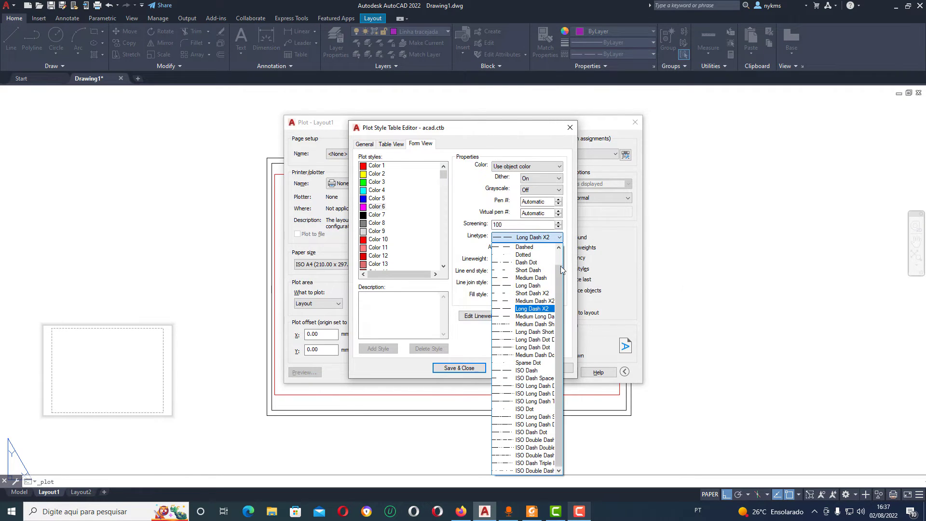
{"action": "left_click_drag", "start_coordinate": [562, 271], "coordinate": [561, 258]}
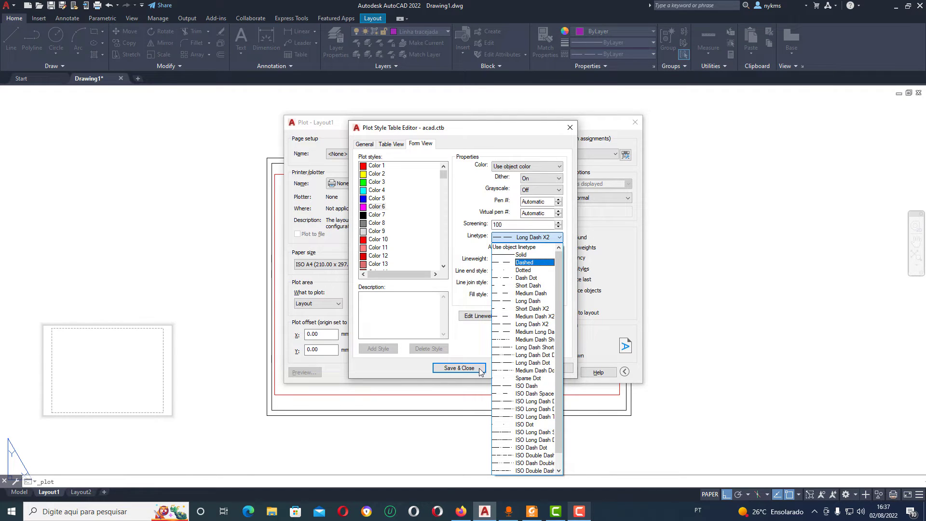
{"action": "left_click", "coordinate": [467, 250]}
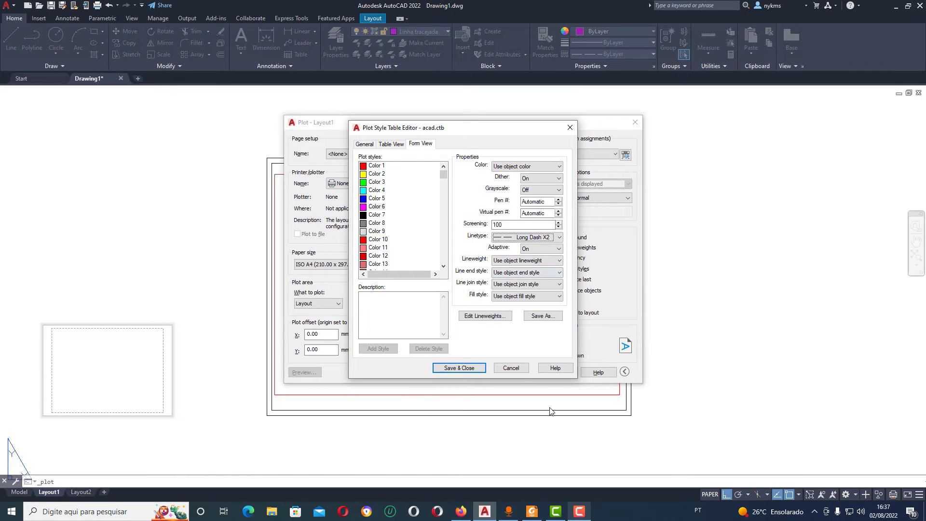
{"action": "left_click", "coordinate": [512, 369]}
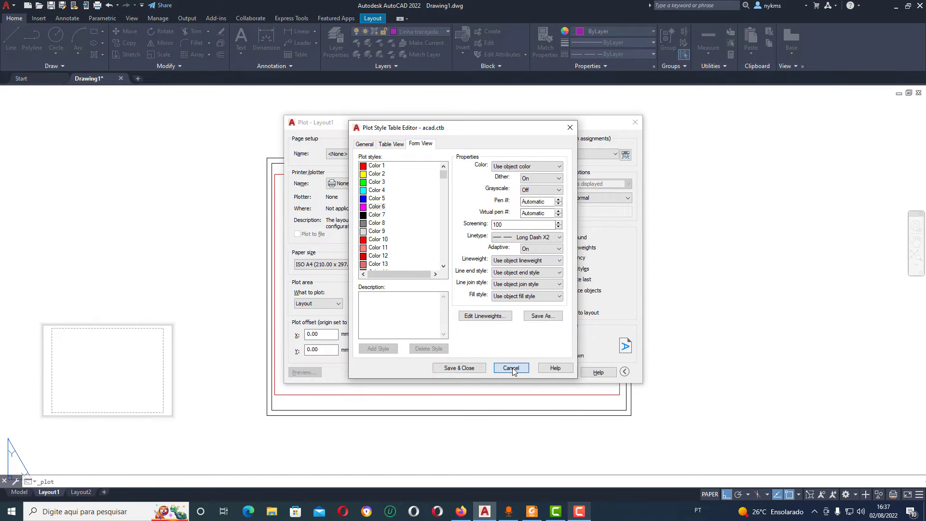
{"action": "left_click", "coordinate": [464, 186]}
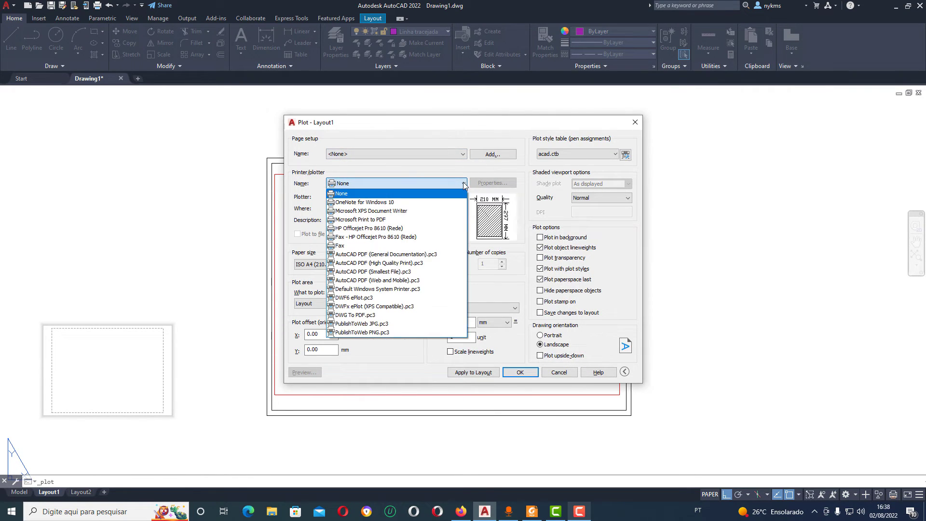
Step: Set the plotter to DWG To PDF.pc3 with ISO expand A1 paper
{"action": "left_click", "coordinate": [350, 317]}
{"action": "left_click", "coordinate": [448, 266]}
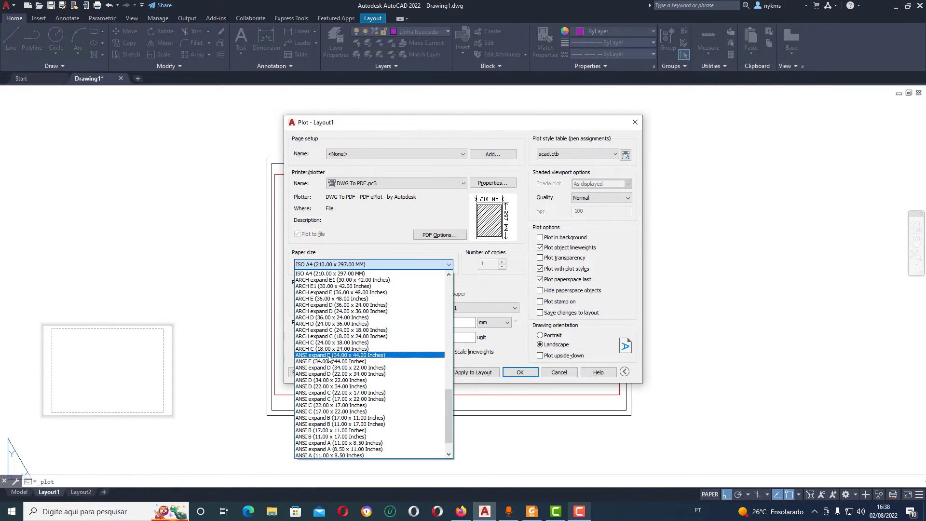
{"action": "scroll", "coordinate": [379, 386], "scroll_direction": "up", "scroll_amount": 3}
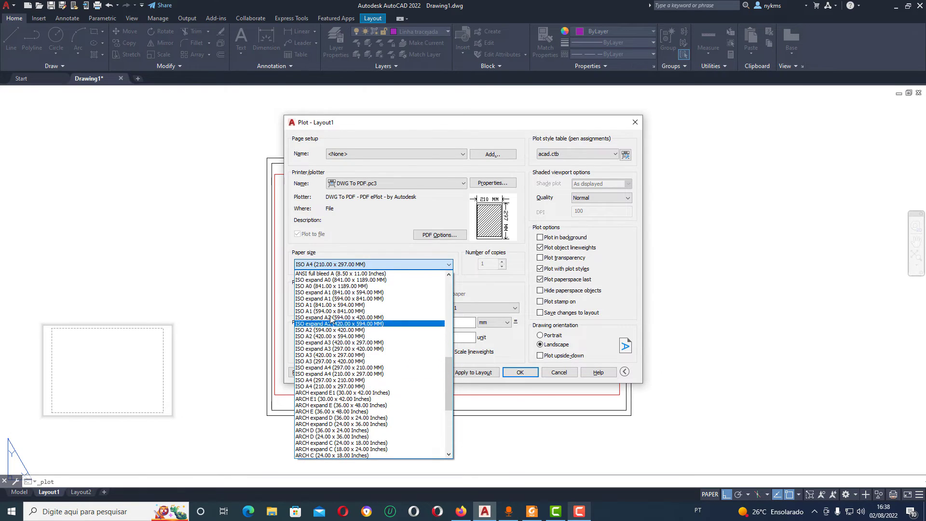
{"action": "left_click", "coordinate": [324, 293]}
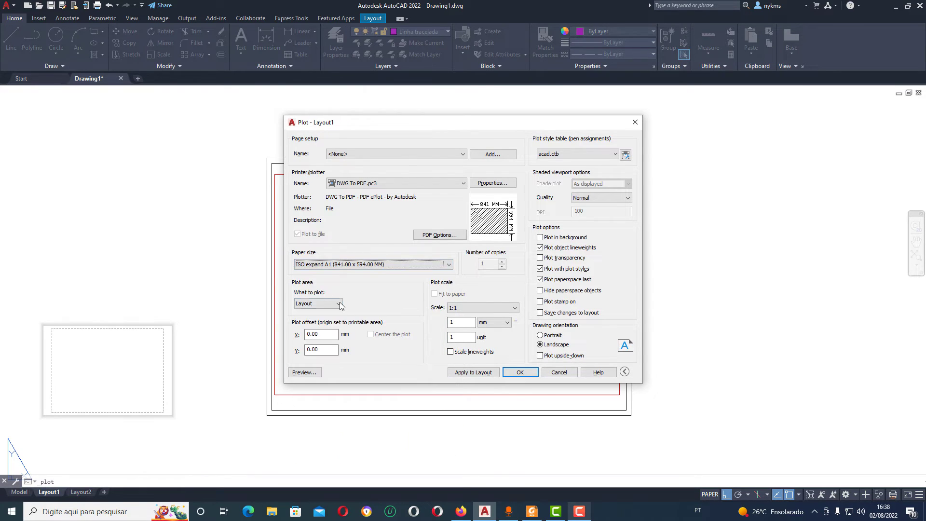
Step: Plot a window from the sheet's top-left to bottom-right corner, centred on the paper
{"action": "left_click", "coordinate": [340, 305]}
{"action": "left_click", "coordinate": [313, 333]}
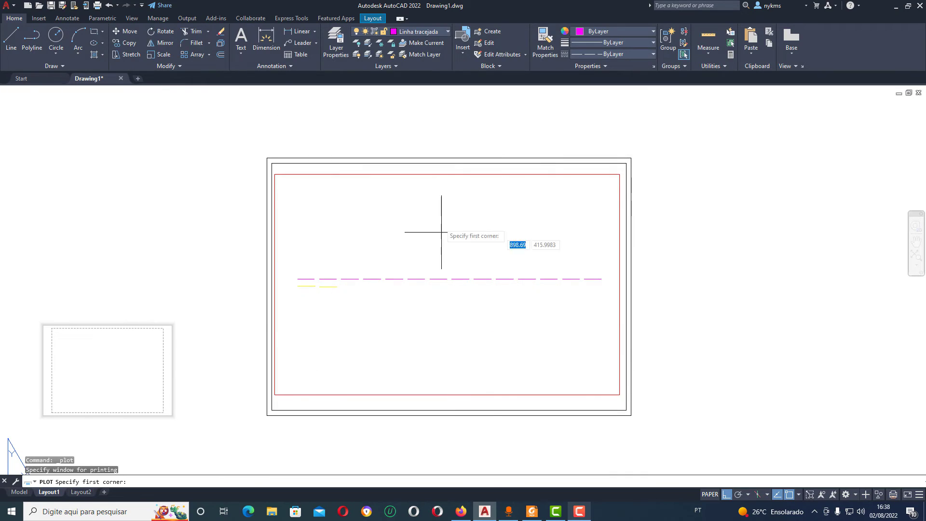
{"action": "left_click", "coordinate": [267, 158]}
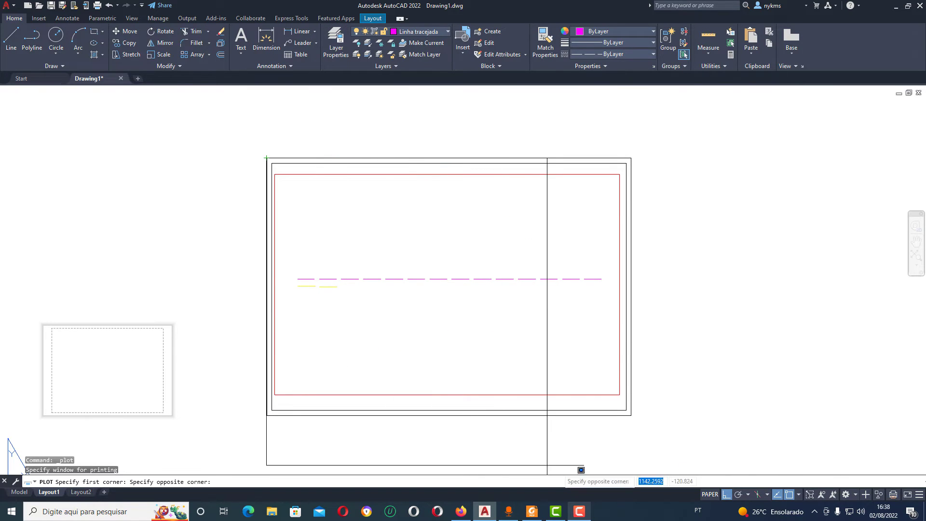
{"action": "left_click", "coordinate": [631, 415]}
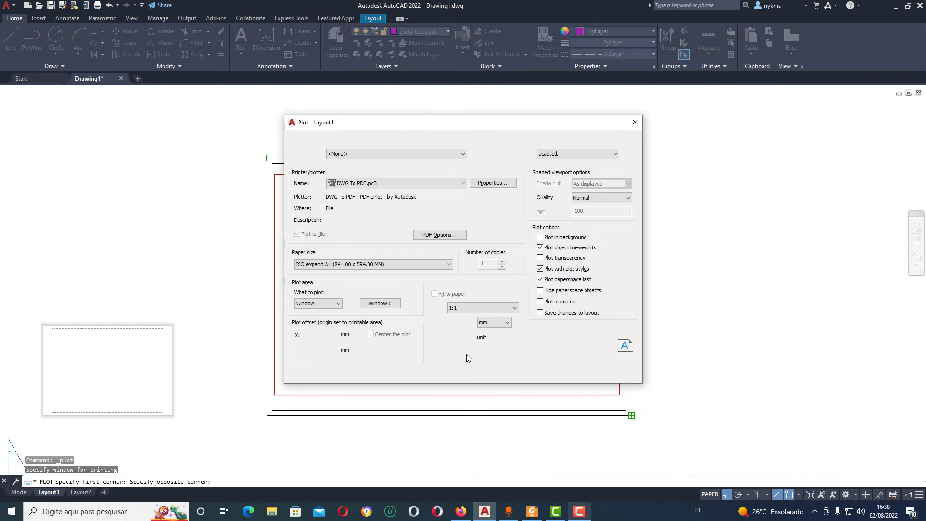
{"action": "left_click", "coordinate": [377, 336]}
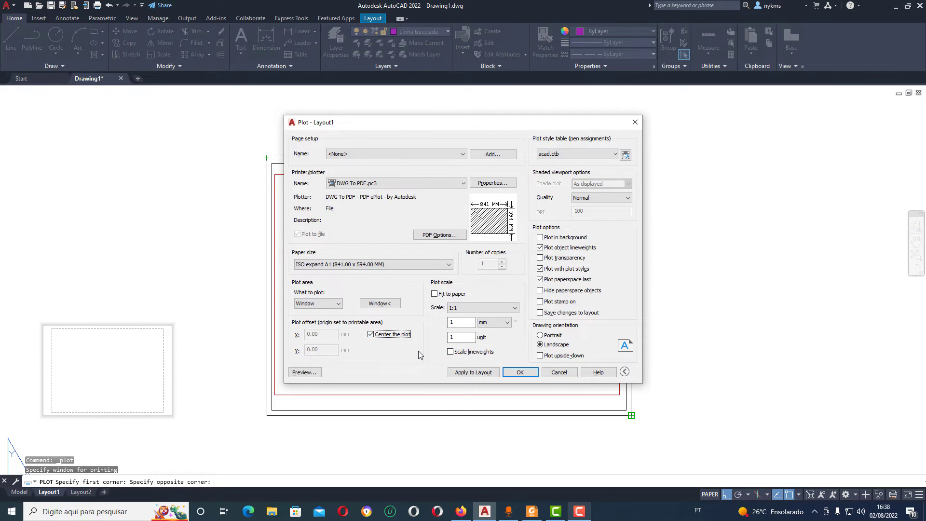
{"action": "left_click", "coordinate": [304, 372]}
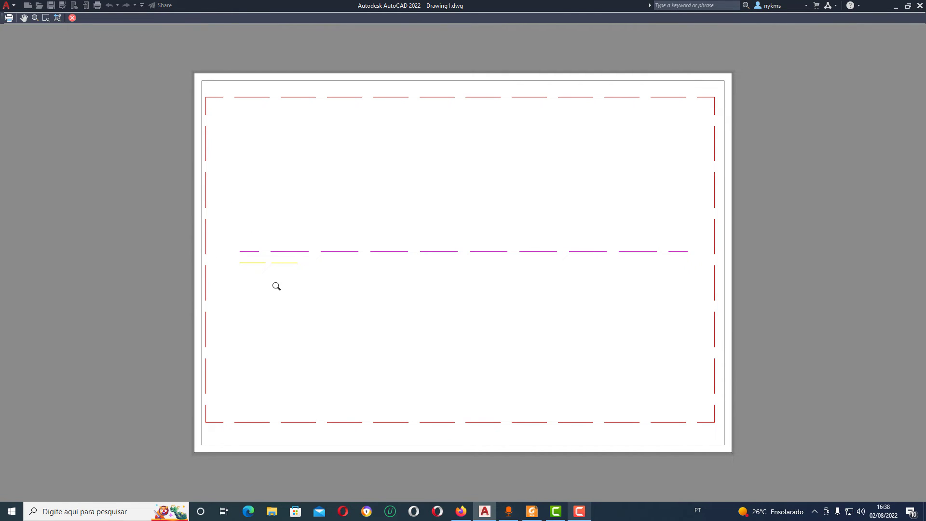
{"action": "right_click", "coordinate": [382, 217]}
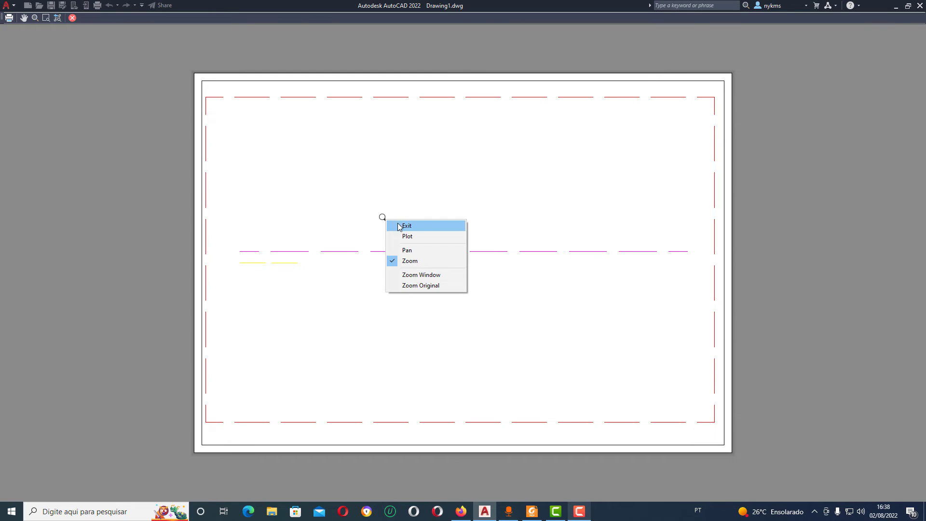
{"action": "left_click", "coordinate": [399, 225]}
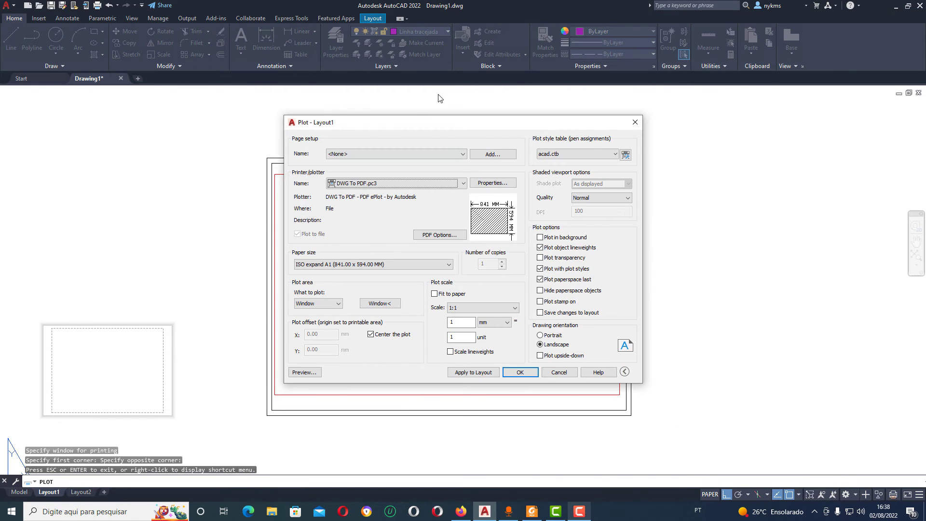
Step: In acad.ctb, change Color 6's linetype from Long Dash X2 to Use object linetype and save
{"action": "left_click", "coordinate": [626, 156]}
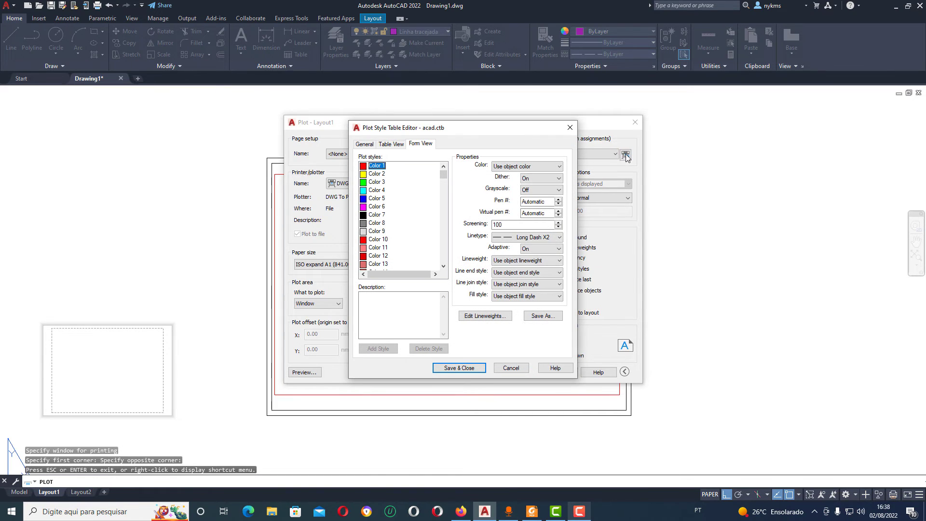
{"action": "left_click", "coordinate": [373, 207]}
{"action": "left_click", "coordinate": [559, 237]}
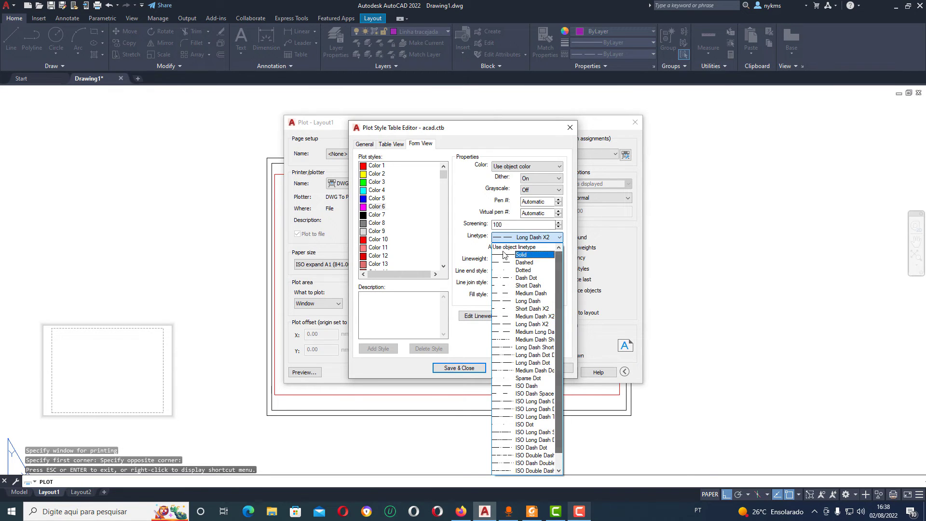
{"action": "scroll", "coordinate": [531, 319], "scroll_direction": "up", "scroll_amount": 1}
{"action": "left_click", "coordinate": [519, 248]}
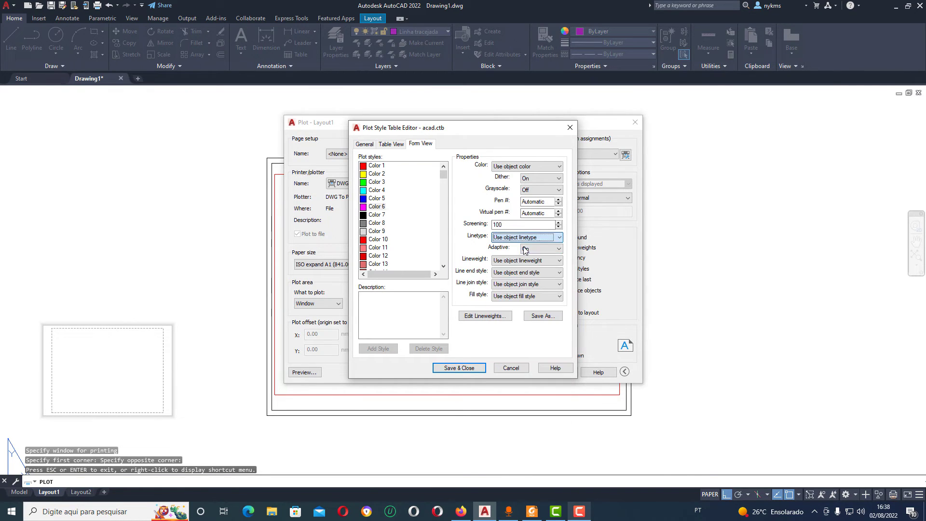
{"action": "left_click", "coordinate": [459, 367]}
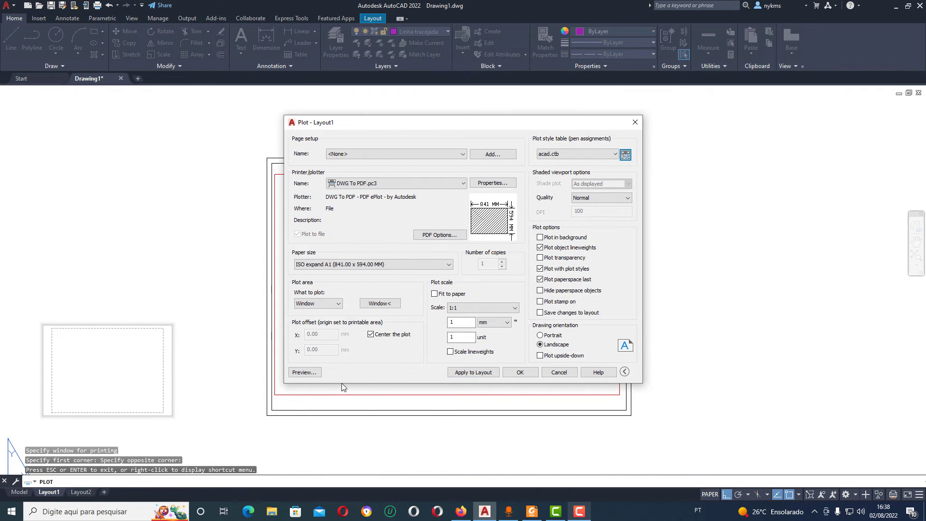
Step: Preview the plot to confirm the solid red border, then plot it from the preview
{"action": "left_click", "coordinate": [304, 373]}
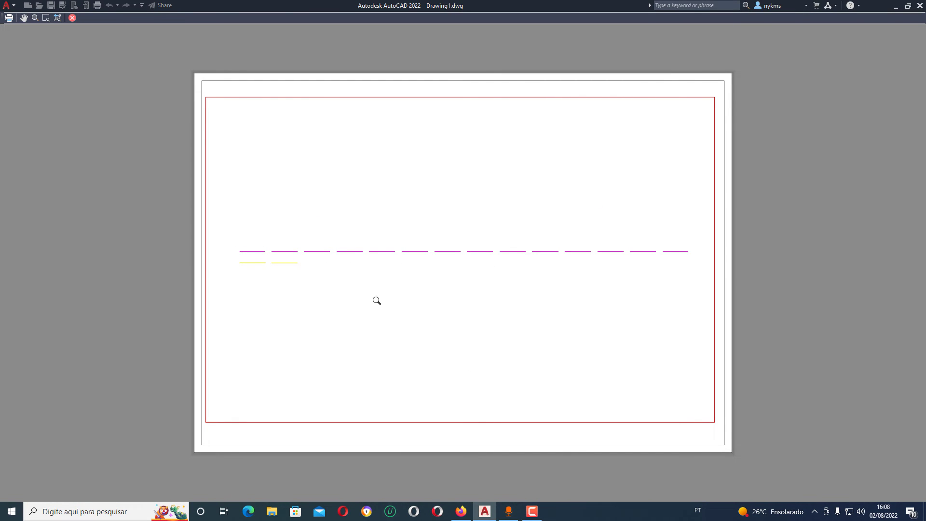
{"action": "right_click", "coordinate": [400, 152]}
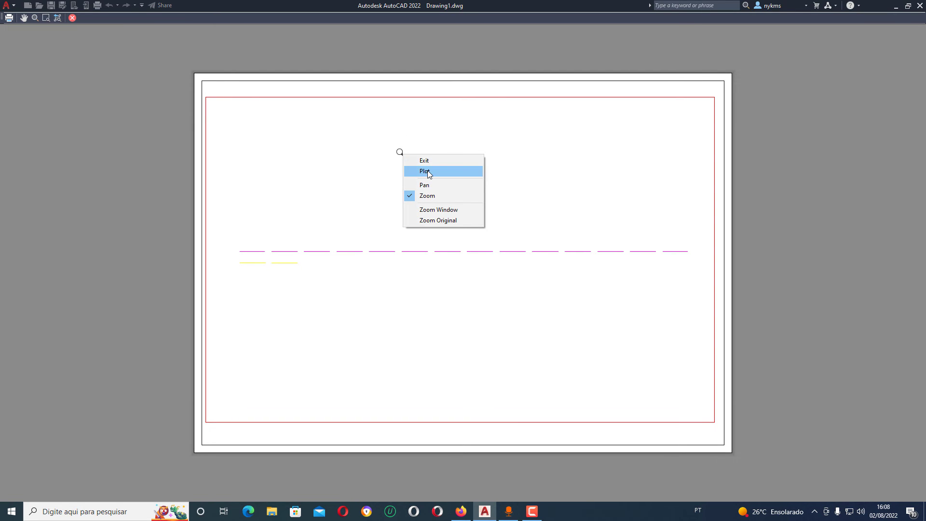
{"action": "left_click", "coordinate": [427, 171]}
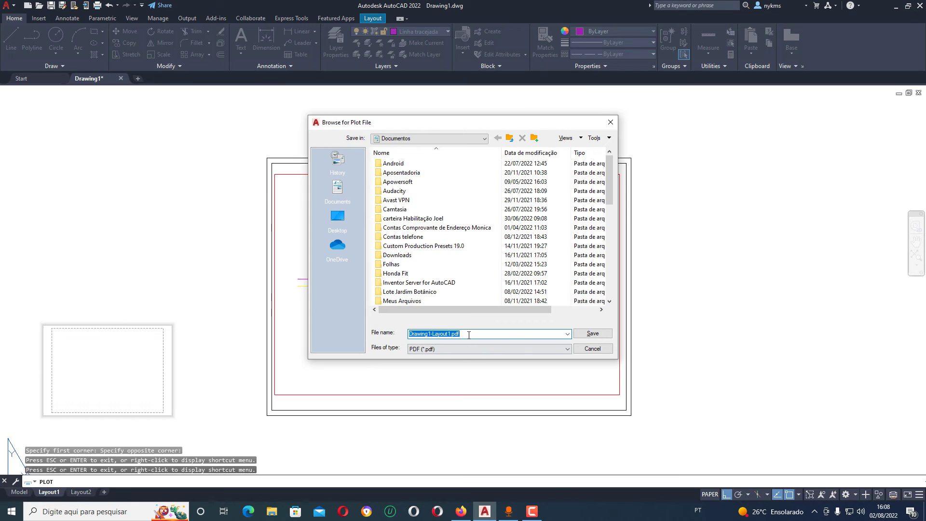
Step: Save the plot file as Drawing1-Layout1.pdf in Documents
{"action": "left_click", "coordinate": [592, 333]}
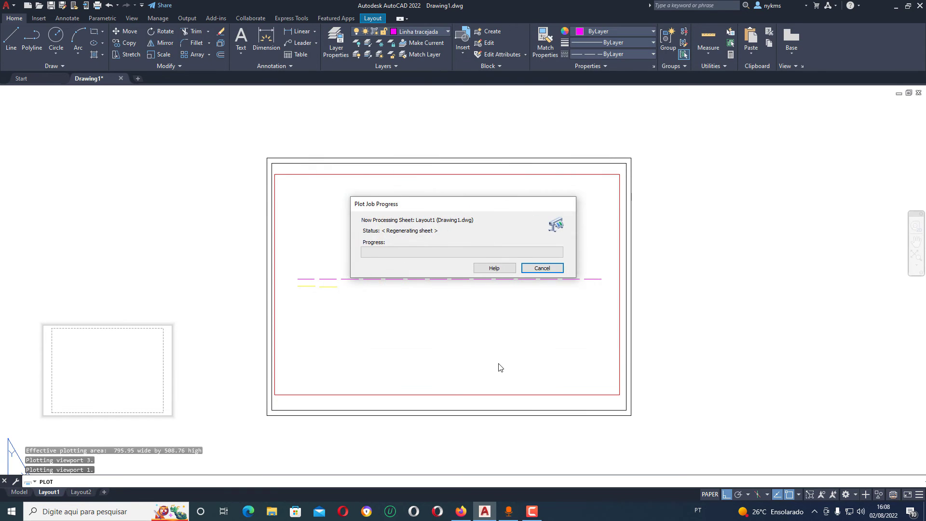